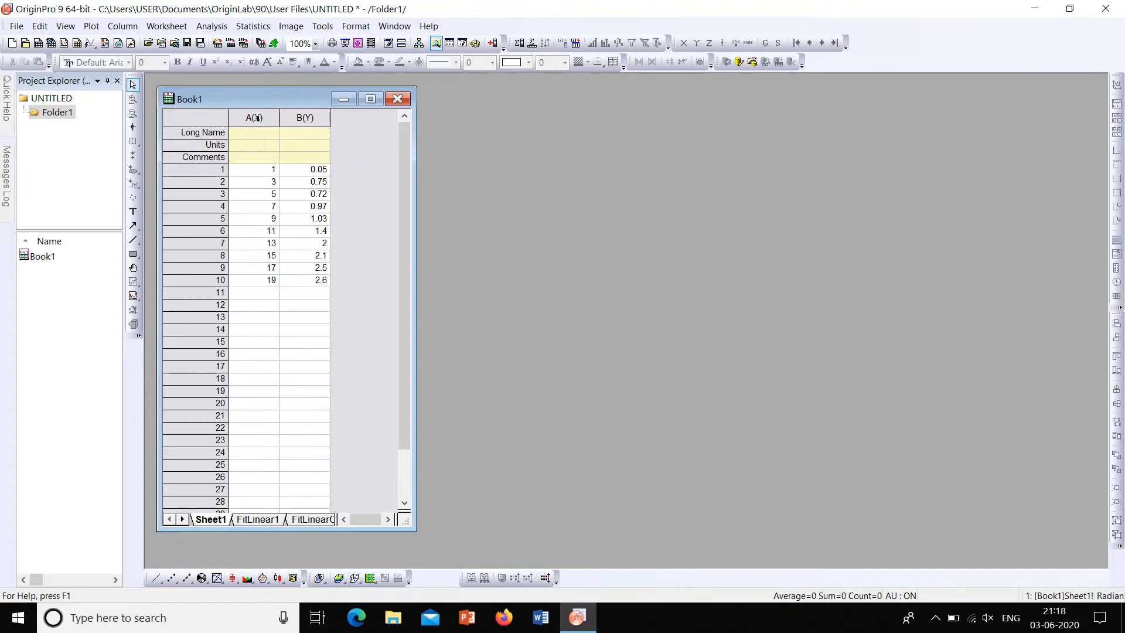
Step: Plot columns A and B as a scatter graph and move the Graph1 window up
{"action": "left_click_drag", "start_coordinate": [255, 118], "coordinate": [286, 118]}
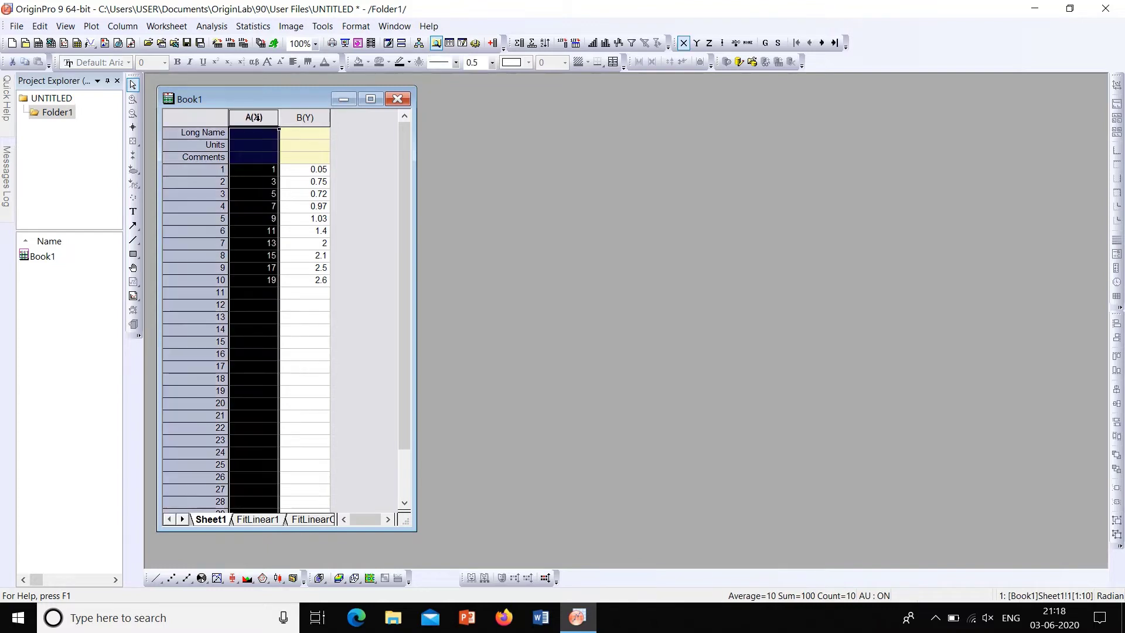
{"action": "left_click", "coordinate": [169, 579]}
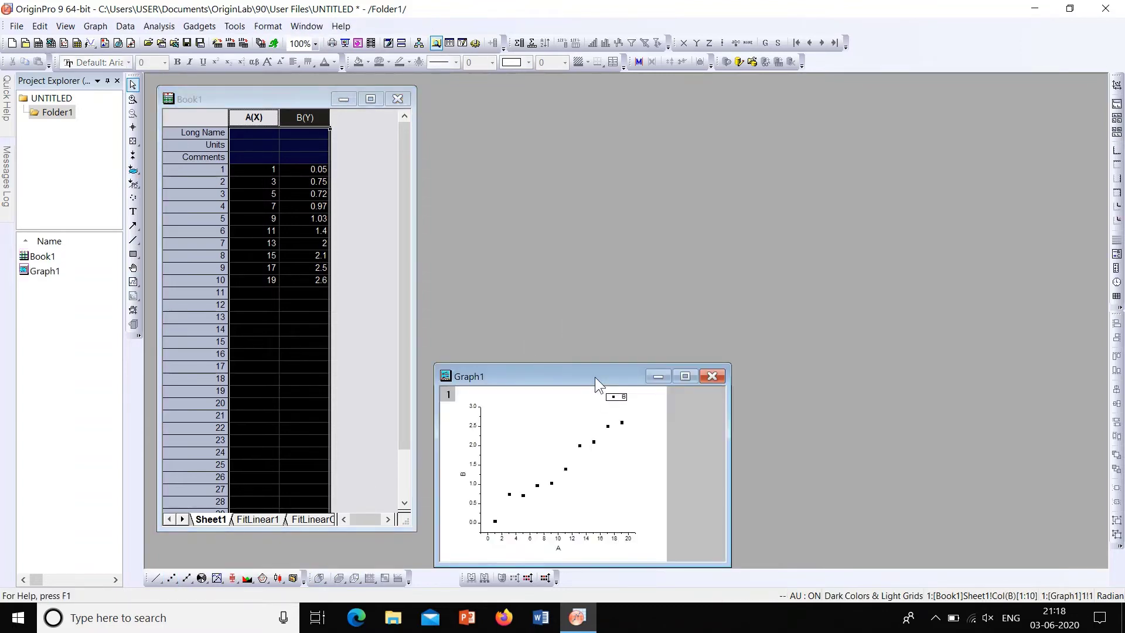
{"action": "left_click_drag", "start_coordinate": [596, 377], "coordinate": [587, 231]}
Step: Maximize the Graph1 window
{"action": "left_click", "coordinate": [676, 229]}
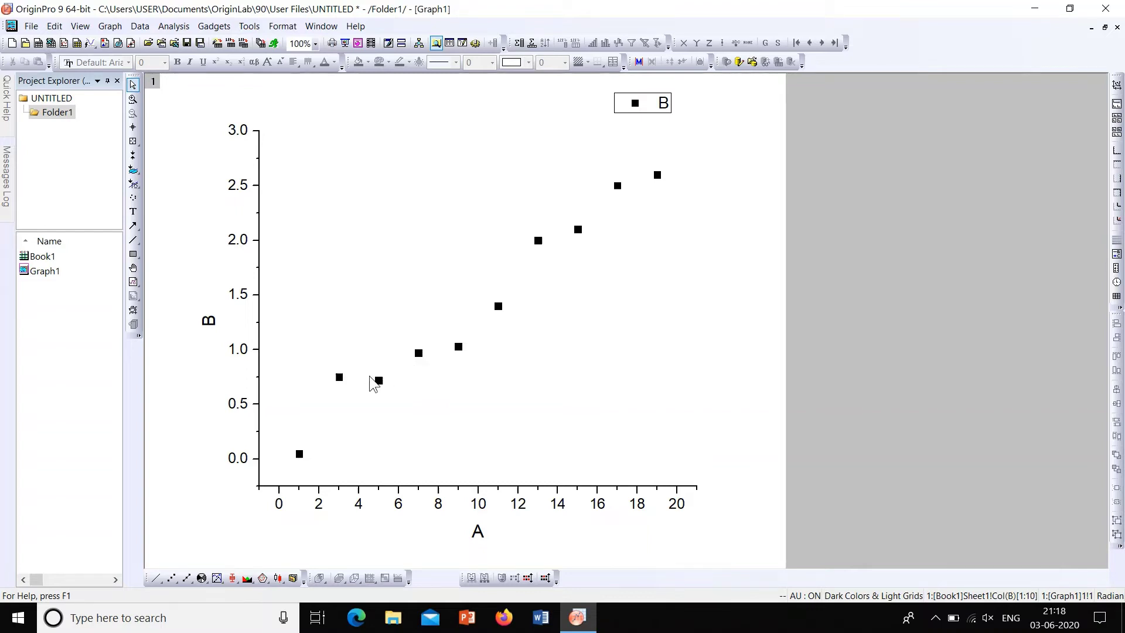
Step: Select the scatter data plot and open the Analysis menu toward Linear Fit
{"action": "left_click", "coordinate": [420, 354]}
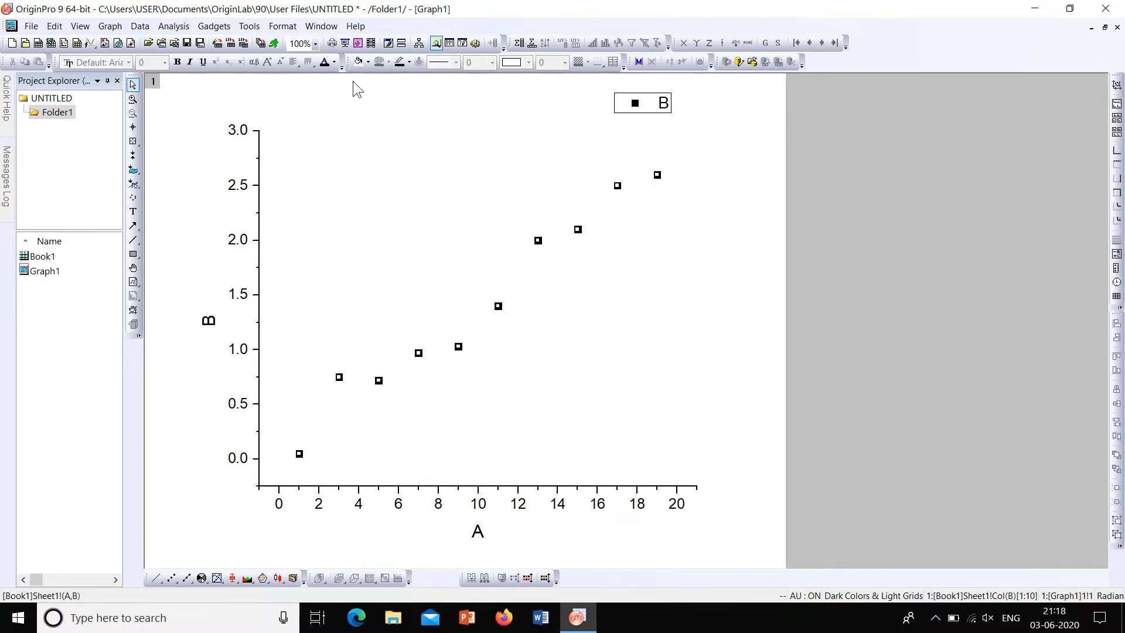
{"action": "left_click", "coordinate": [178, 29]}
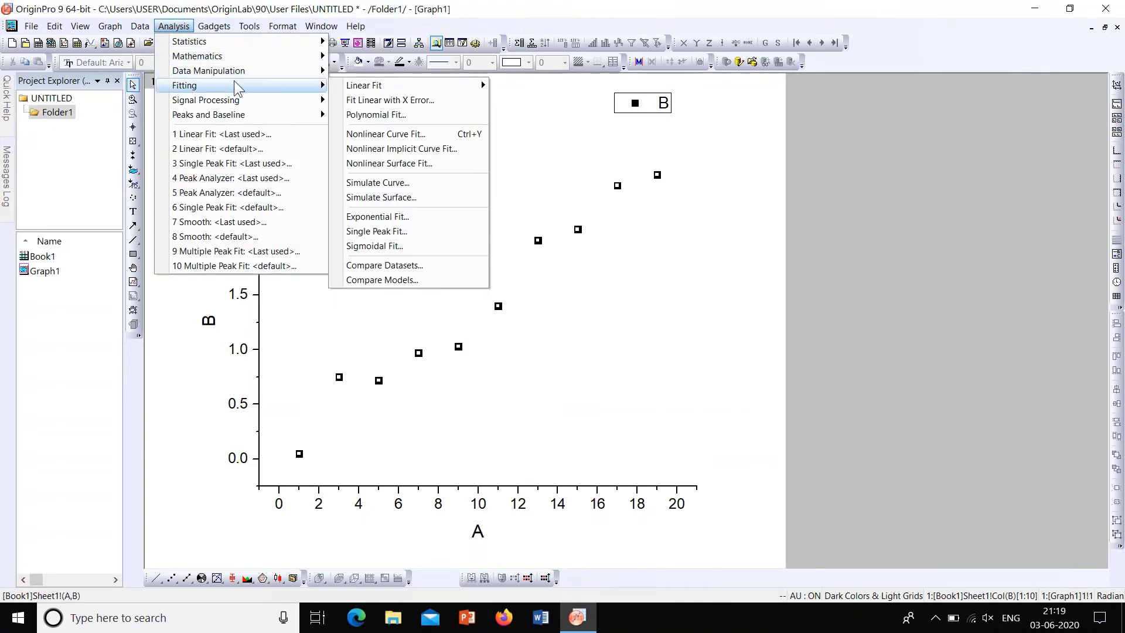
{"action": "mouse_move", "coordinate": [184, 86]}
{"action": "mouse_move", "coordinate": [364, 86]}
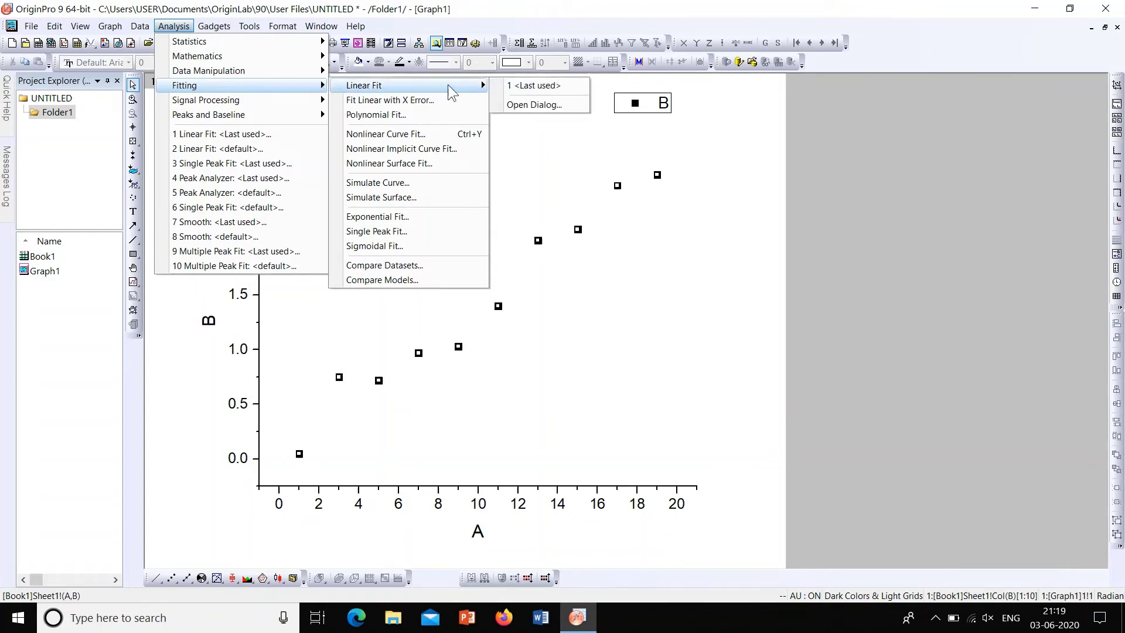
Step: Run Linear Fit with Fitted Curves Plot enabled, giving slope 0.138 and intercept 0.031
{"action": "left_click", "coordinate": [538, 107]}
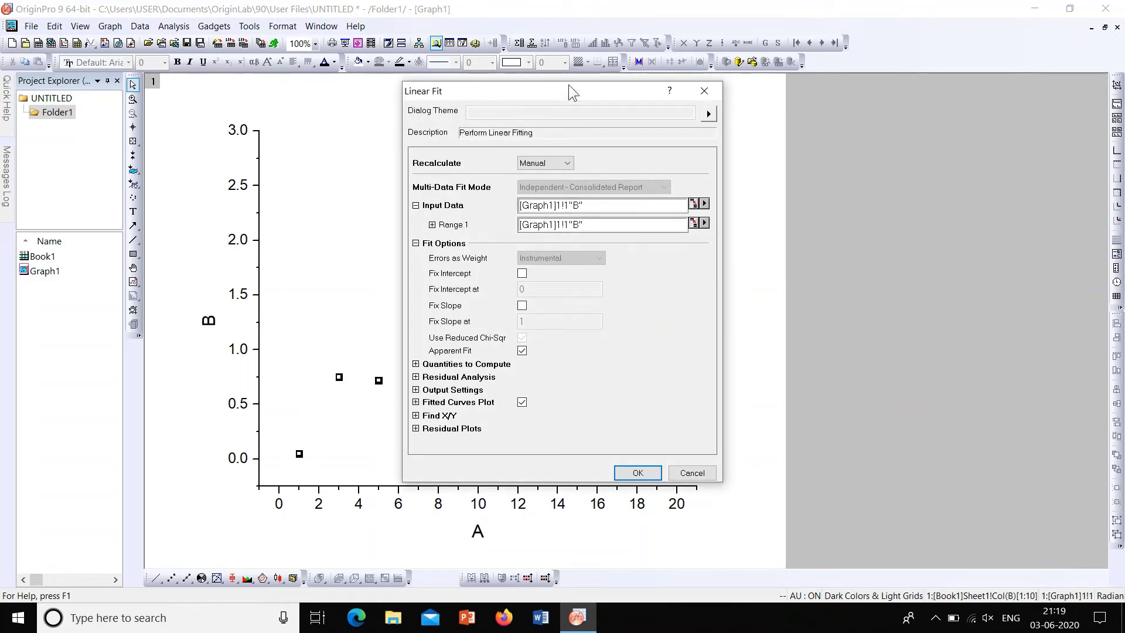
{"action": "left_click_drag", "start_coordinate": [567, 95], "coordinate": [512, 118]}
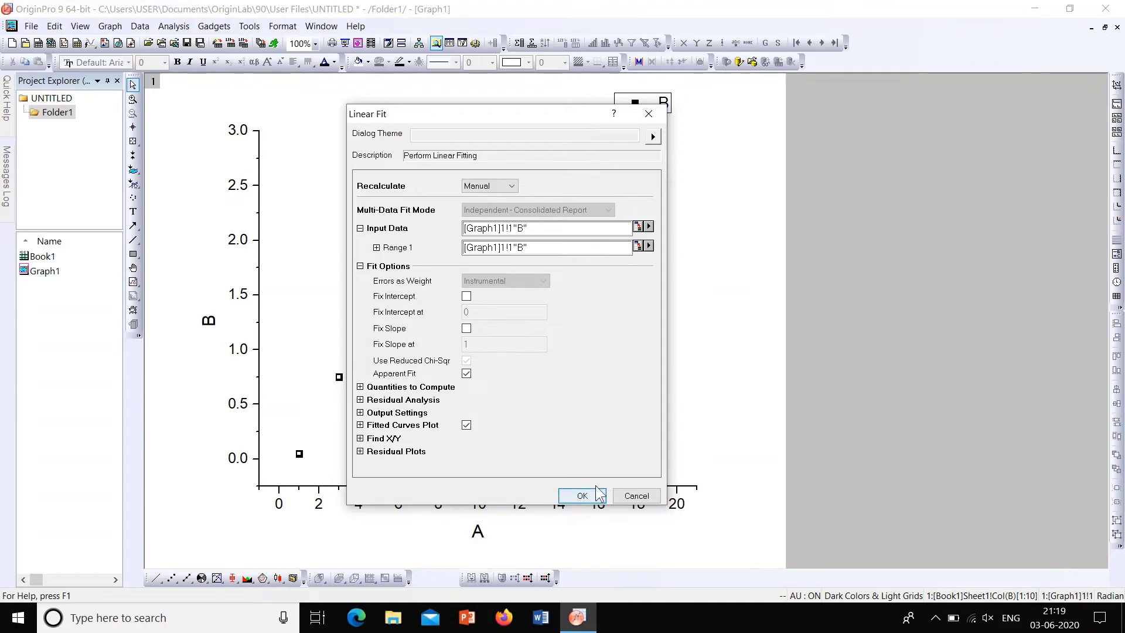
{"action": "left_click", "coordinate": [466, 425]}
{"action": "left_click", "coordinate": [582, 497]}
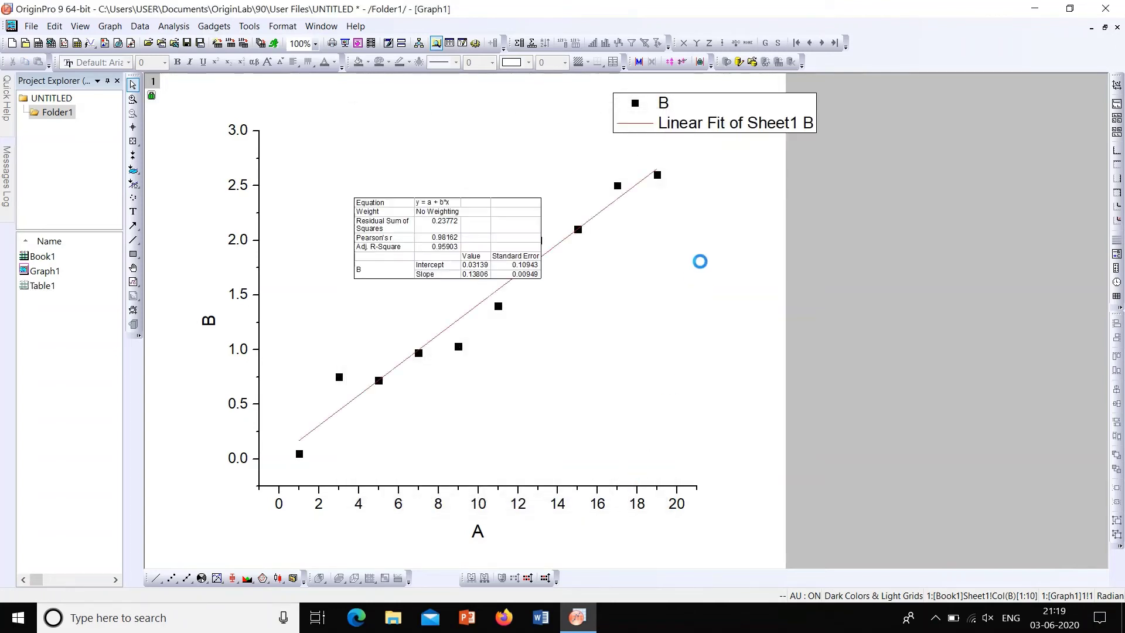
Step: Drag the fit-results table right, below the legend and clear of the data
{"action": "left_click_drag", "start_coordinate": [486, 230], "coordinate": [783, 229]}
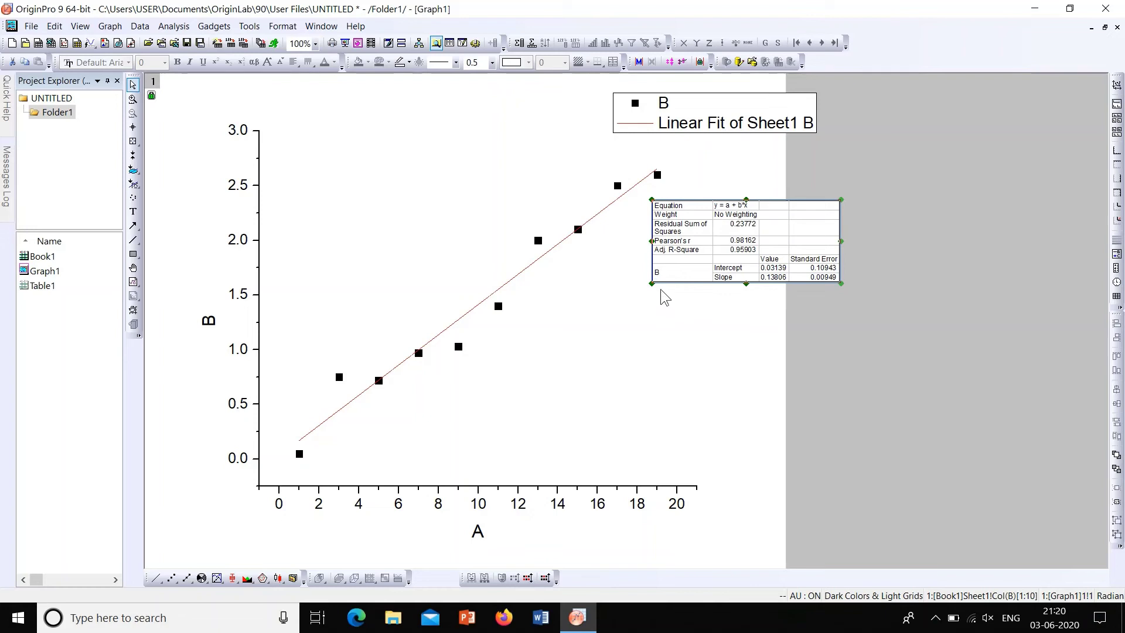
Step: Resize the results table to show intercept 0.03139 and slope 0.13806 in full
{"action": "left_click_drag", "start_coordinate": [651, 282], "coordinate": [365, 409]}
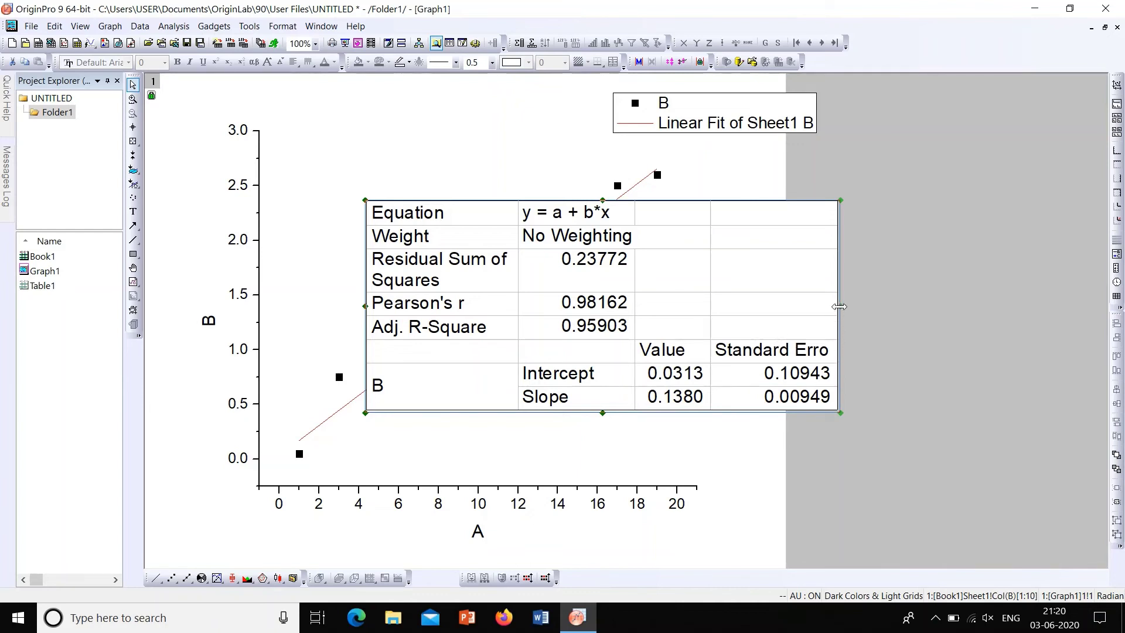
{"action": "left_click_drag", "start_coordinate": [841, 306], "coordinate": [873, 306]}
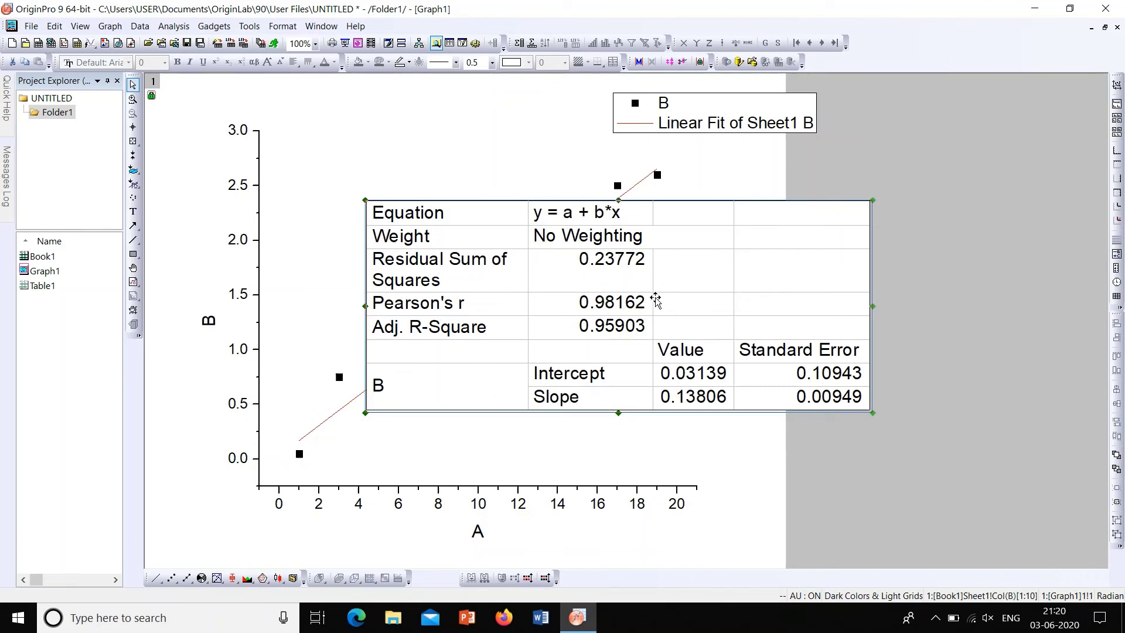
Step: Drag the enlarged results table to the graph's right side, off the fit line
{"action": "left_click_drag", "start_coordinate": [507, 220], "coordinate": [735, 224]}
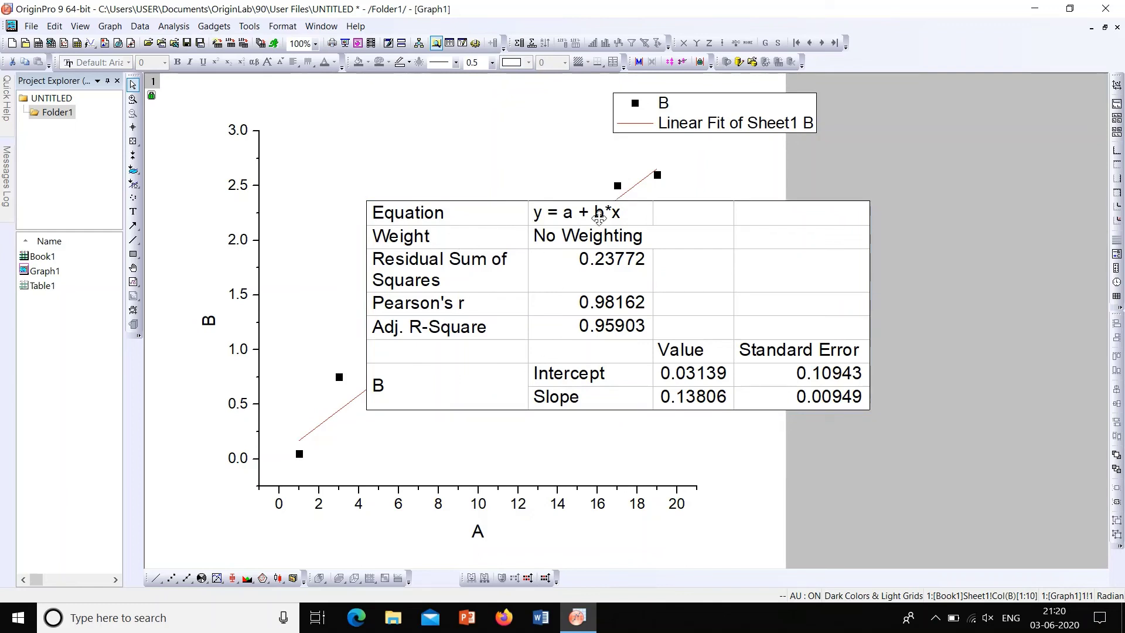